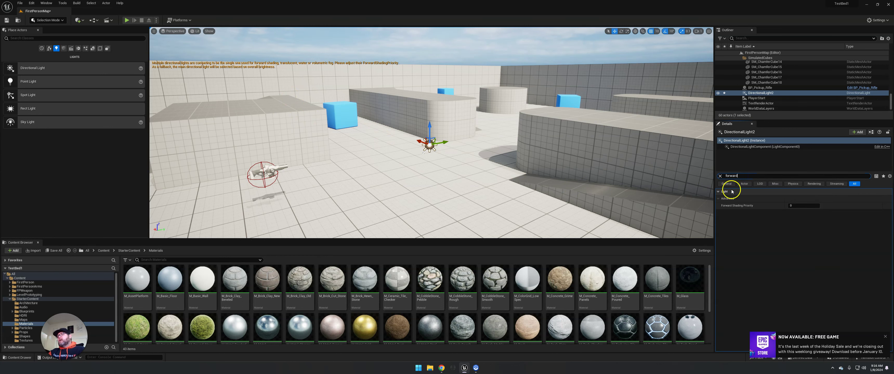
# Set the Forward Shading Priority of DirectionalLight2 to 1
pyautogui.click(793, 205)
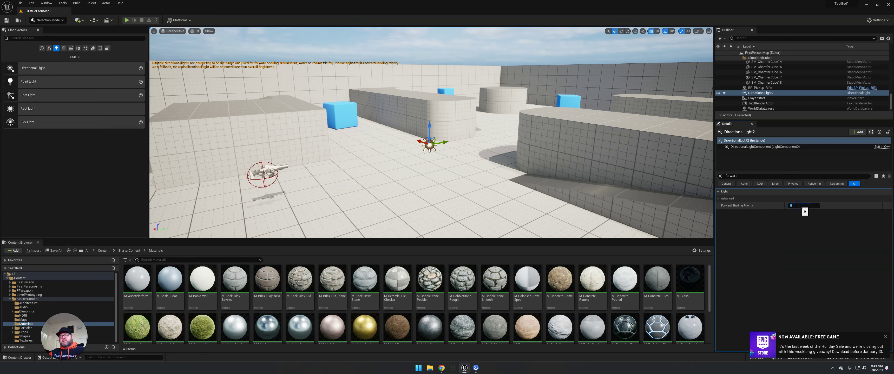
pyautogui.press('Return')
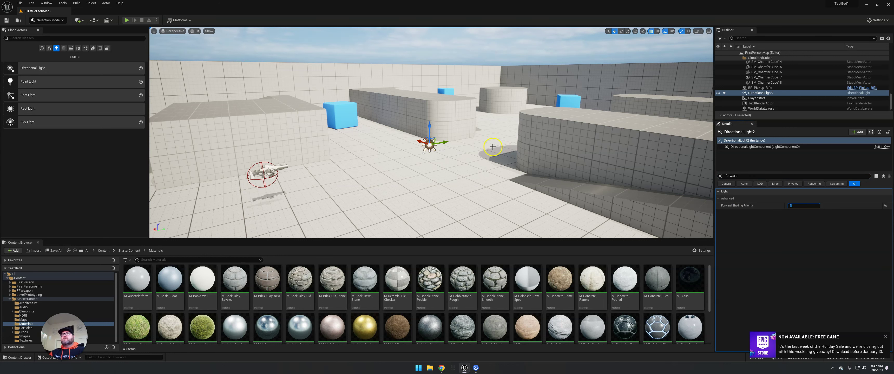
pyautogui.moveTo(505, 167)
pyautogui.mouseDown(button='right')
pyautogui.moveTo(485, 163)
pyautogui.moveTo(500, 180)
pyautogui.mouseUp(button='right')
pyautogui.moveTo(474, 145); pyautogui.dragTo(471, 145, button='right')
pyautogui.click(472, 103)
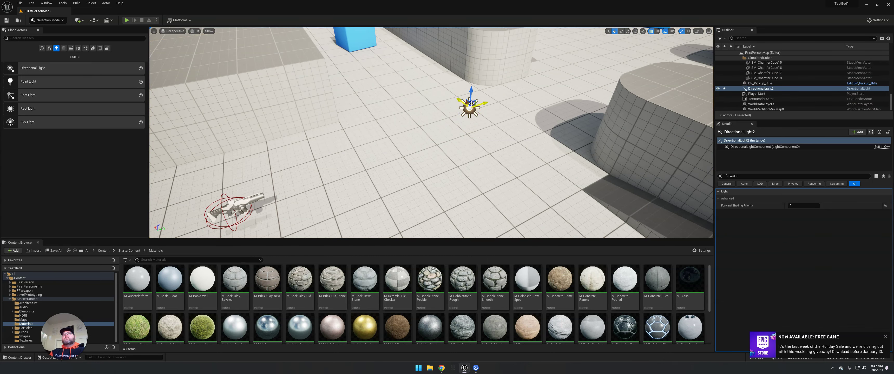
# Add a level sequence saved as NewLevelSequence1 in the Content folder and place its Sequencer window clear of the light
pyautogui.click(108, 20)
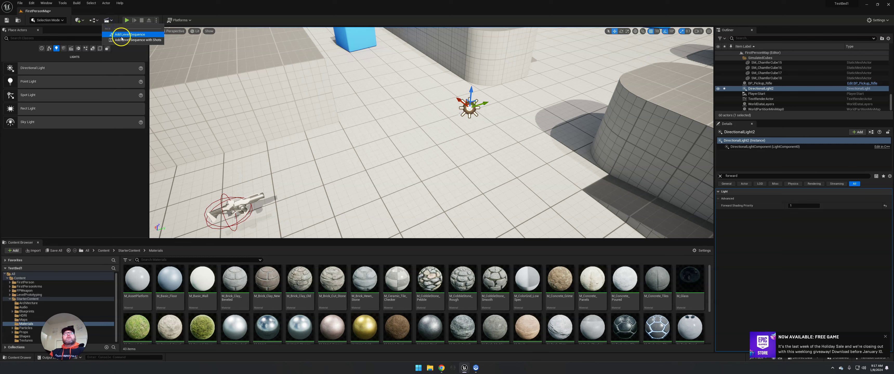
pyautogui.click(130, 34)
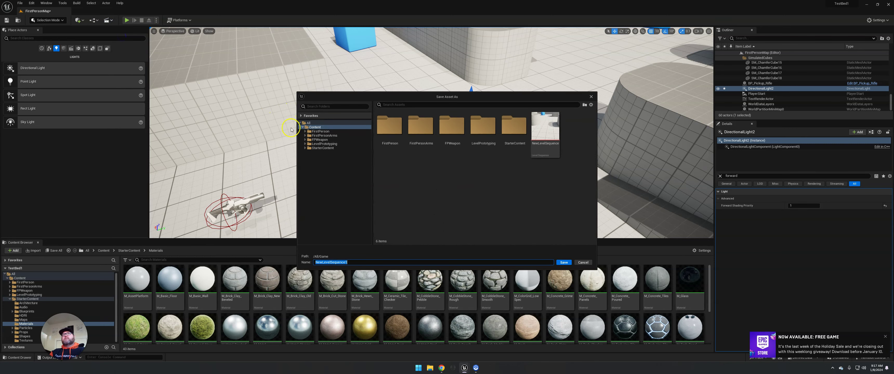
pyautogui.click(564, 263)
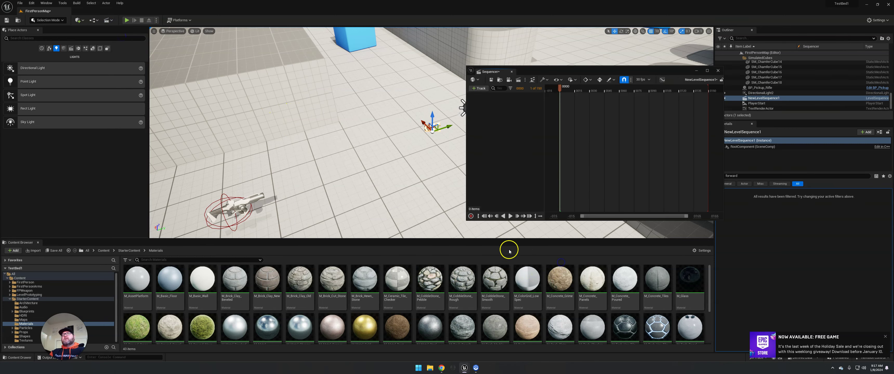
pyautogui.moveTo(529, 70); pyautogui.dragTo(174, 79)
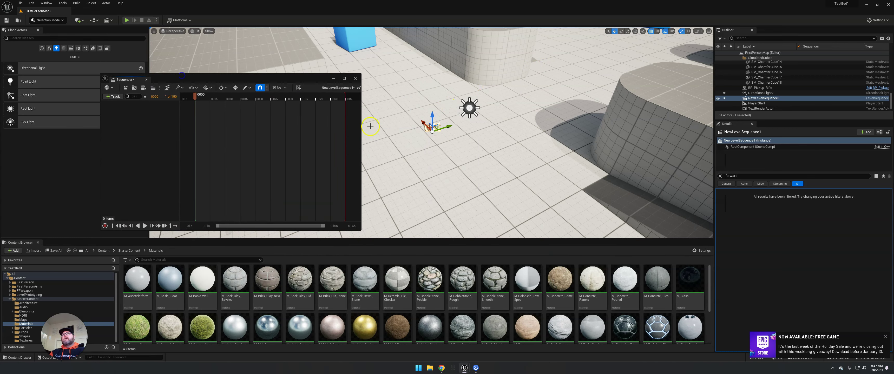
# Add the DirectionalLight2 actor to the level sequence as a track
pyautogui.click(114, 96)
pyautogui.moveTo(118, 105)
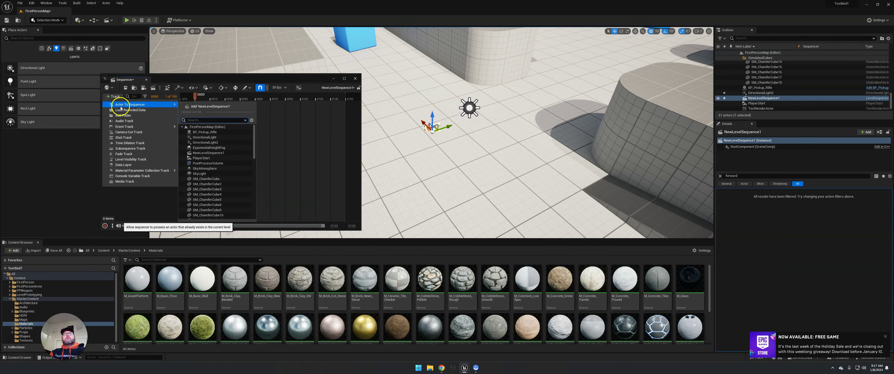
pyautogui.click(212, 142)
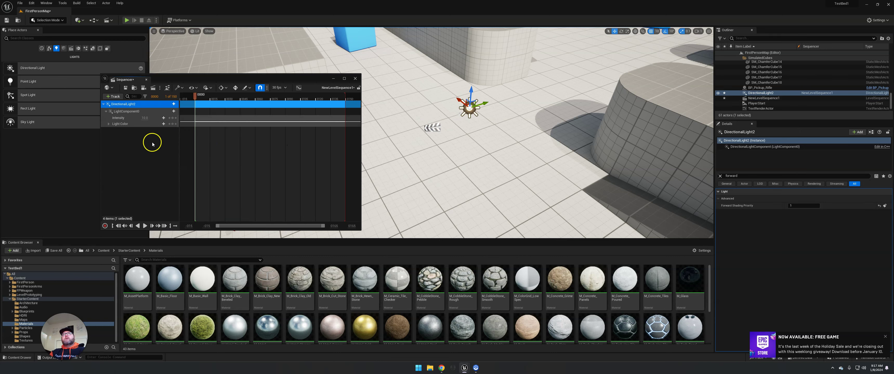
# Rotate the directional light slightly for its starting direction and key its transform at frame 0
pyautogui.moveTo(443, 140); pyautogui.dragTo(469, 146, button='right')
pyautogui.press('e')
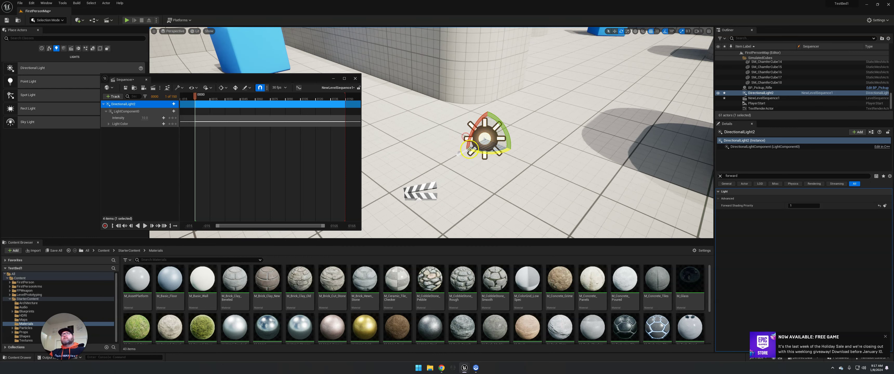
pyautogui.moveTo(473, 152)
pyautogui.mouseDown()
pyautogui.moveTo(451, 135)
pyautogui.moveTo(471, 151)
pyautogui.mouseUp()
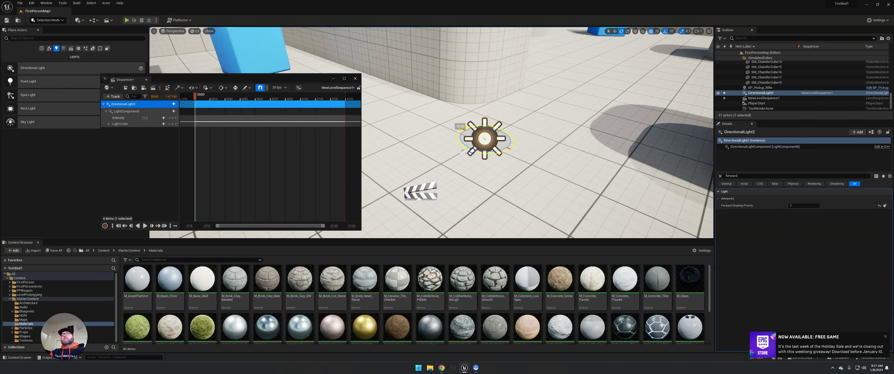
pyautogui.press('s')
pyautogui.click(212, 130)
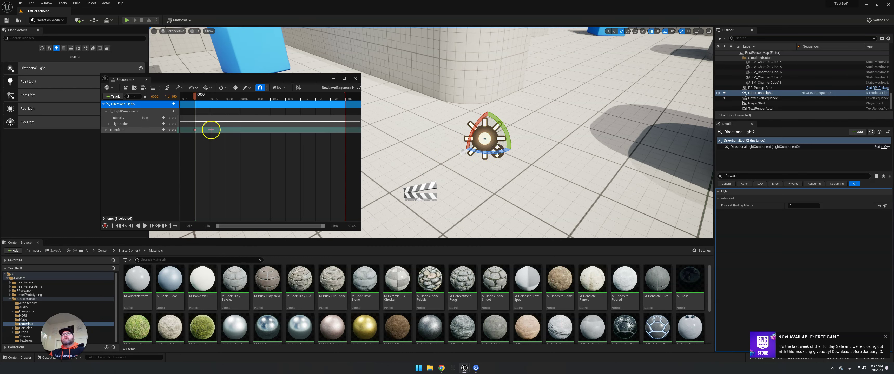
# Rotate the directional light to a new direction at about frame 30, key its transform and return the playhead to the start
pyautogui.moveTo(197, 98); pyautogui.dragTo(227, 100)
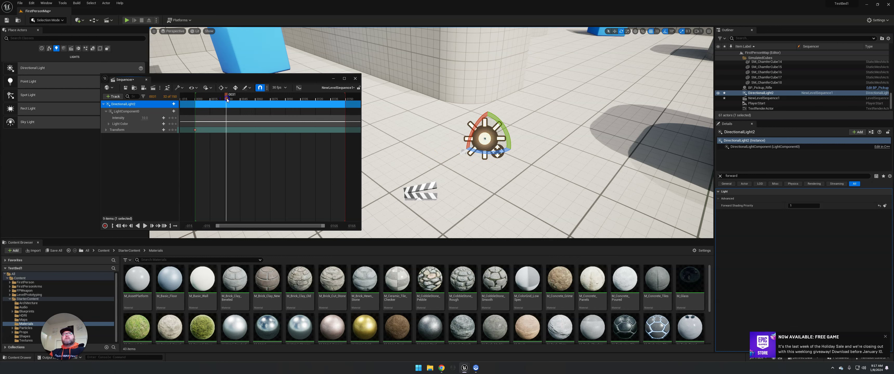
pyautogui.moveTo(420, 146); pyautogui.dragTo(391, 118)
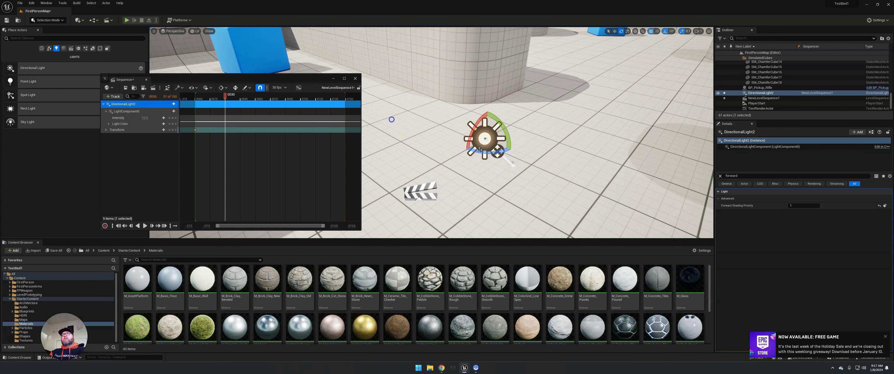
pyautogui.press('s')
pyautogui.moveTo(223, 99); pyautogui.dragTo(195, 108)
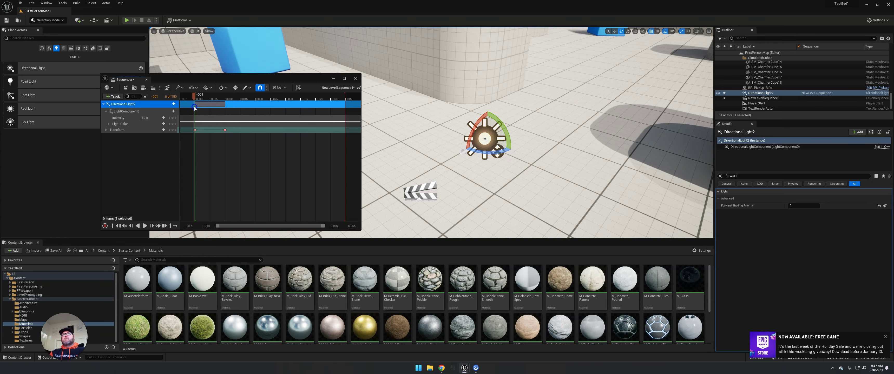
# Close the Sequencer and place a Trigger Box on the floor near the directional light
pyautogui.click(355, 79)
pyautogui.moveTo(483, 149); pyautogui.dragTo(463, 149, button='right')
pyautogui.click(33, 38)
pyautogui.write('trigg')
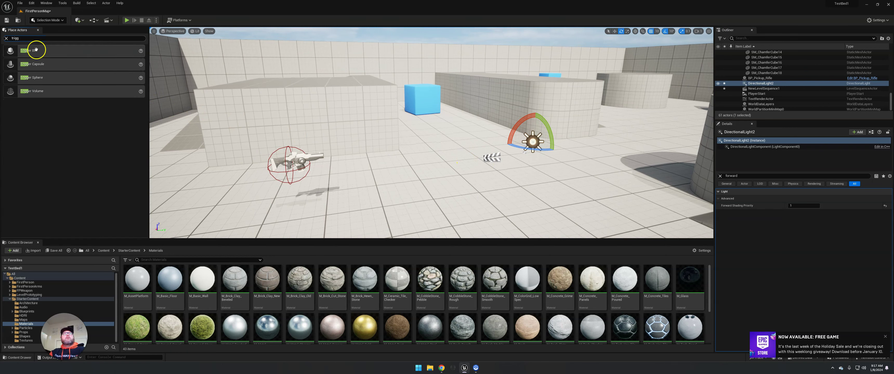
pyautogui.moveTo(36, 50); pyautogui.dragTo(463, 134)
pyautogui.press('w')
pyautogui.hotkey('ctrl', 'z')
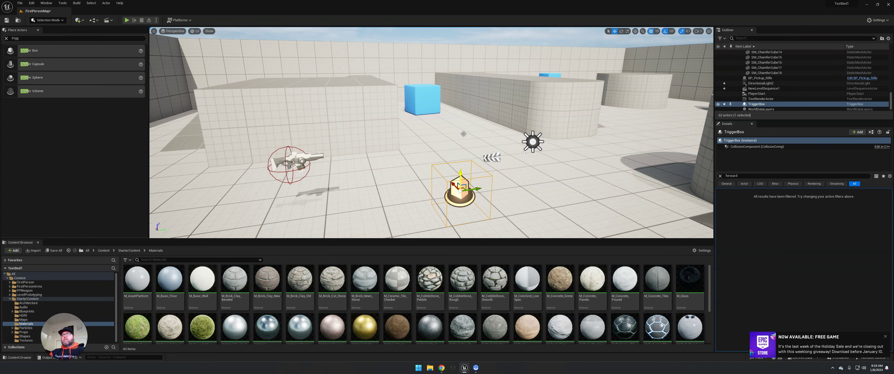
pyautogui.moveTo(461, 145)
pyautogui.mouseDown(button='right')
pyautogui.moveTo(473, 144)
pyautogui.moveTo(446, 149)
pyautogui.mouseUp(button='right')
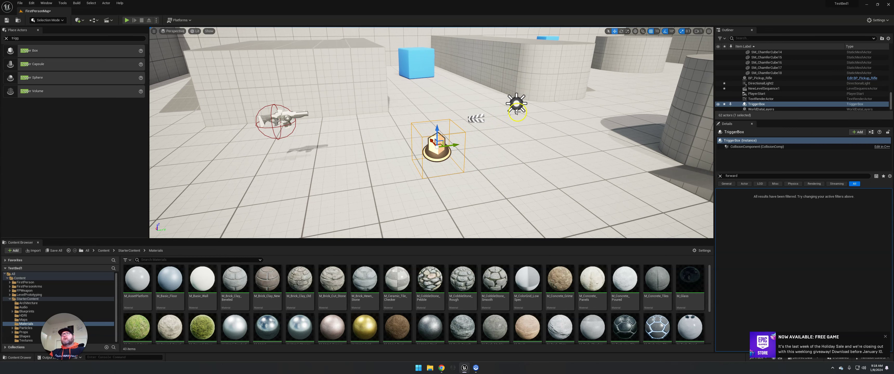
# In the Level Blueprint, add an On Actor Begin Overlap event for the trigger box and a reference to NewLevelSequence1
pyautogui.click(93, 20)
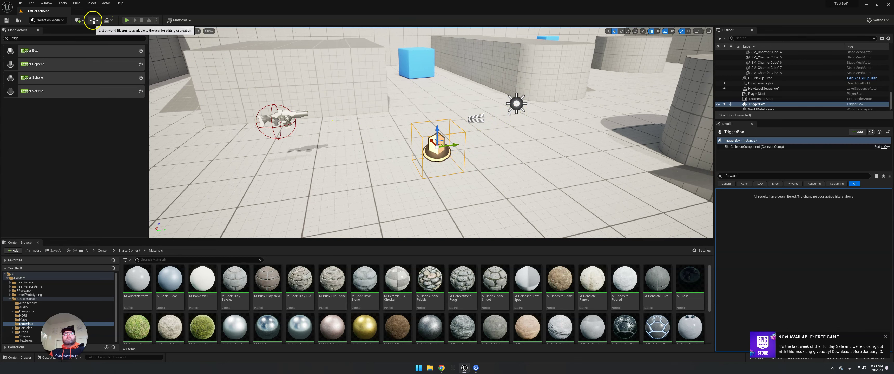
pyautogui.click(131, 61)
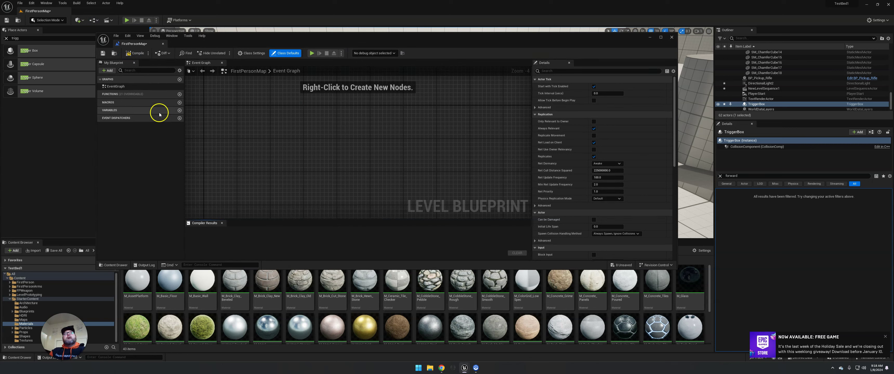
pyautogui.rightClick(237, 119)
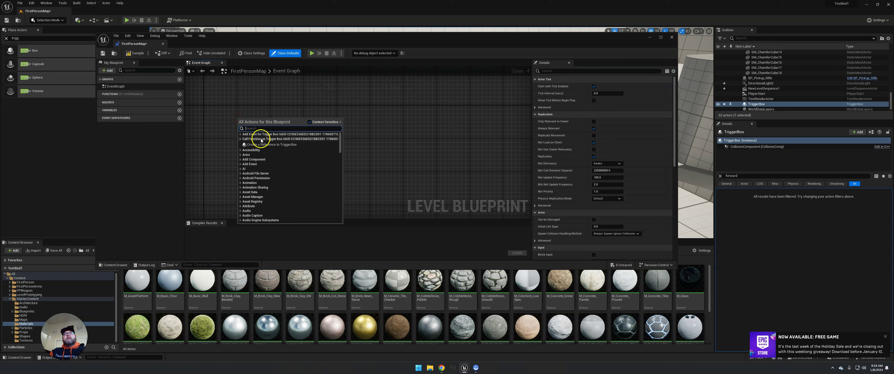
pyautogui.click(240, 135)
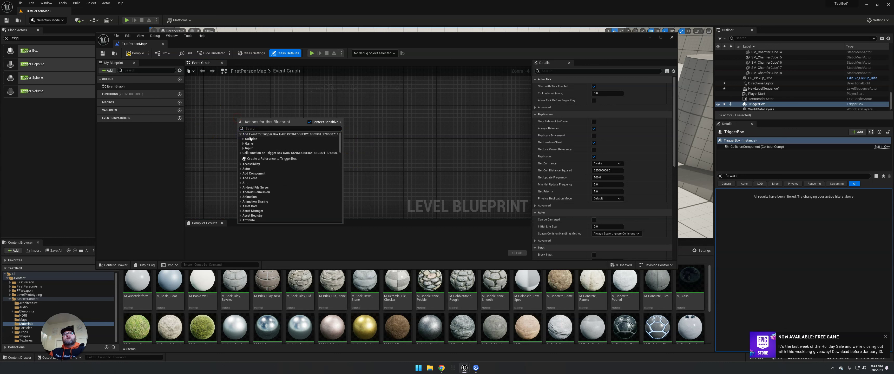
pyautogui.click(250, 139)
pyautogui.click(258, 147)
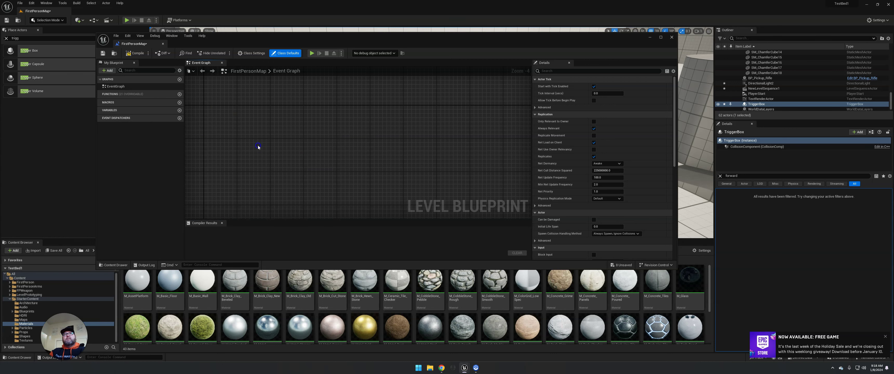
pyautogui.scroll(4, 271, 130)
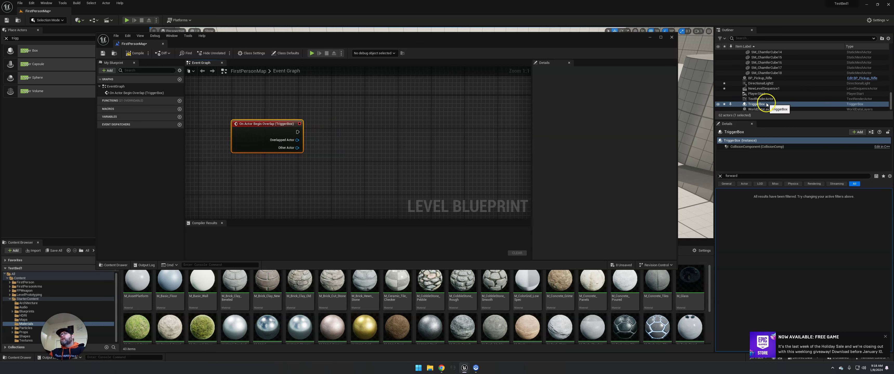
pyautogui.moveTo(764, 89); pyautogui.dragTo(278, 167)
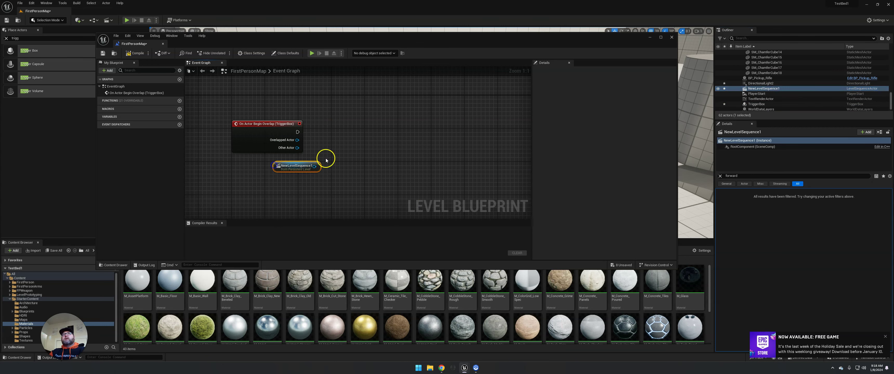
pyautogui.moveTo(297, 132); pyautogui.dragTo(332, 127)
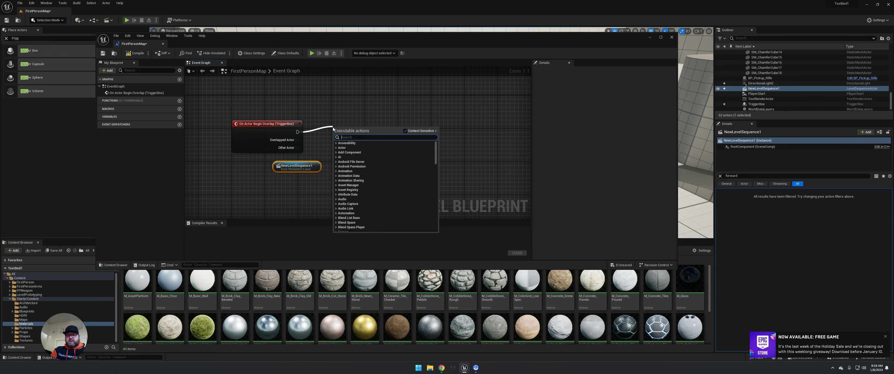
pyautogui.write('play se')
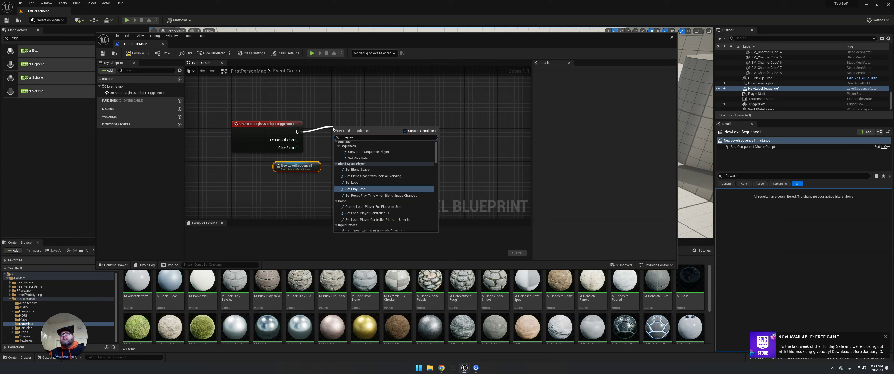
pyautogui.write('q')
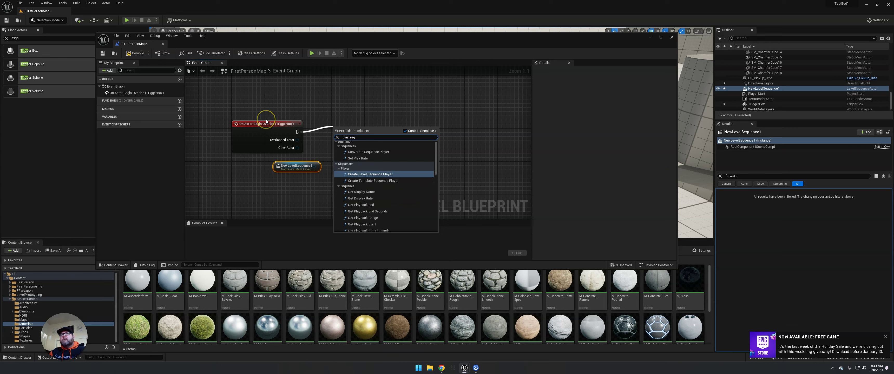
pyautogui.click(348, 106)
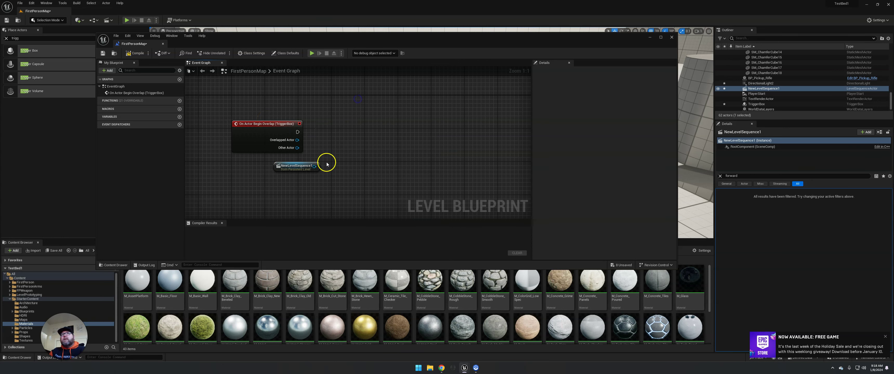
# Add a Play (SequencePlayer) node from the NewLevelSequence1 reference and connect its execution input to the overlap event
pyautogui.moveTo(315, 166); pyautogui.dragTo(361, 134)
pyautogui.write('play')
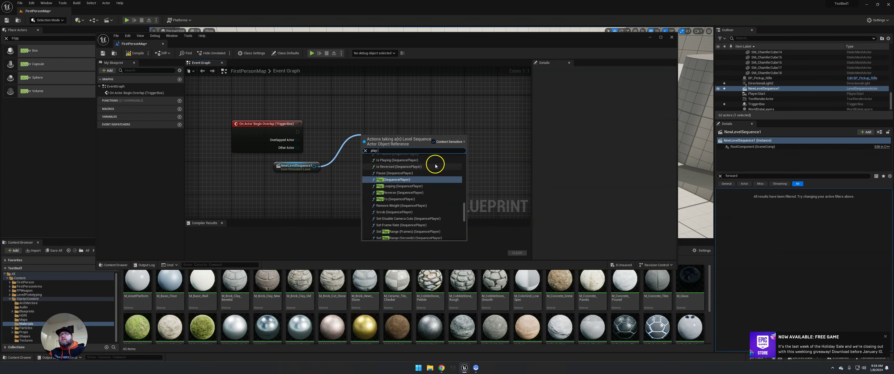
pyautogui.scroll(3, 430, 169)
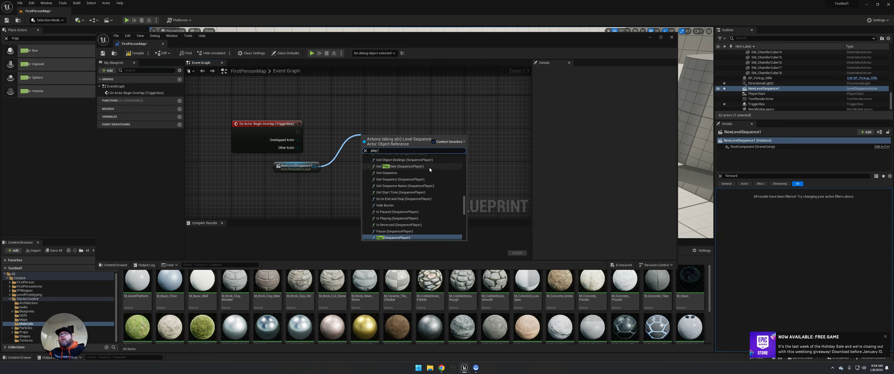
pyautogui.scroll(-2, 431, 170)
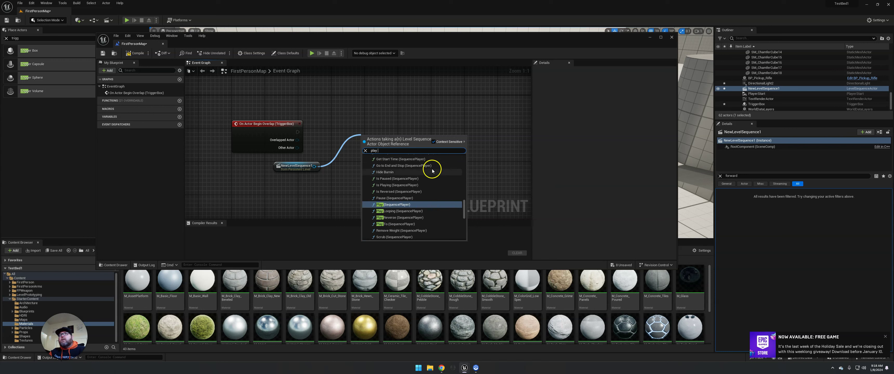
pyautogui.click(394, 204)
pyautogui.moveTo(431, 135); pyautogui.dragTo(299, 132)
# Compile and save the Level Blueprint
pyautogui.moveTo(402, 159); pyautogui.dragTo(295, 144, button='right')
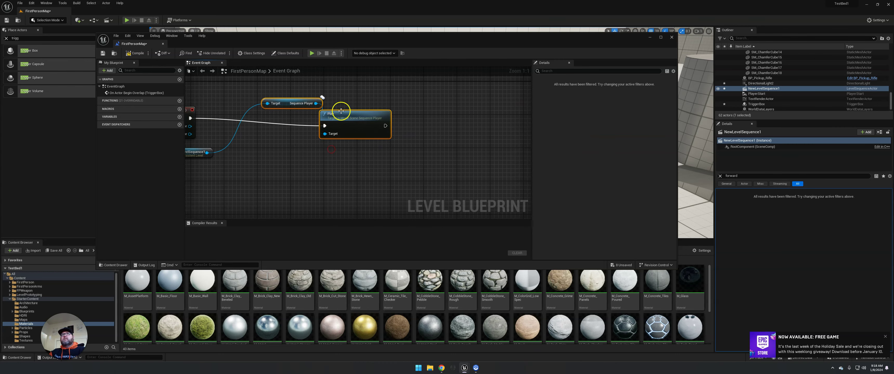
pyautogui.click(139, 55)
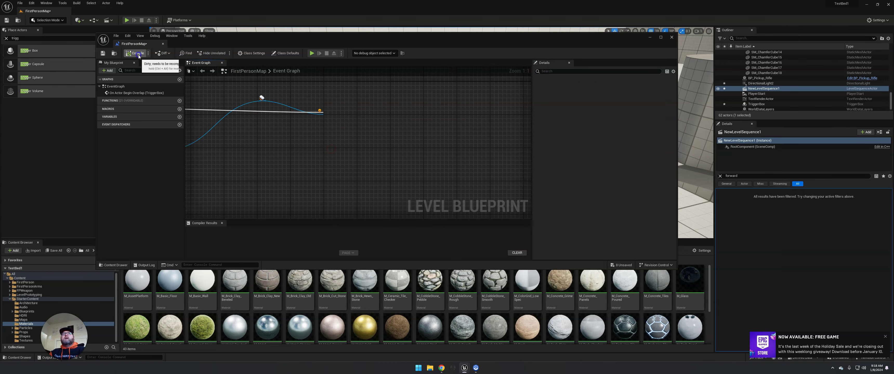
pyautogui.click(104, 53)
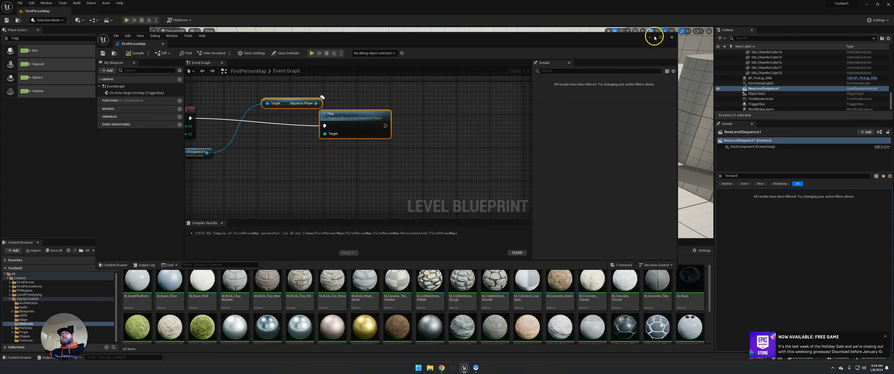
# Close the Level Blueprint and play-test the level, walking through the trigger box to check the light animation, and end the test
pyautogui.click(671, 37)
pyautogui.click(127, 20)
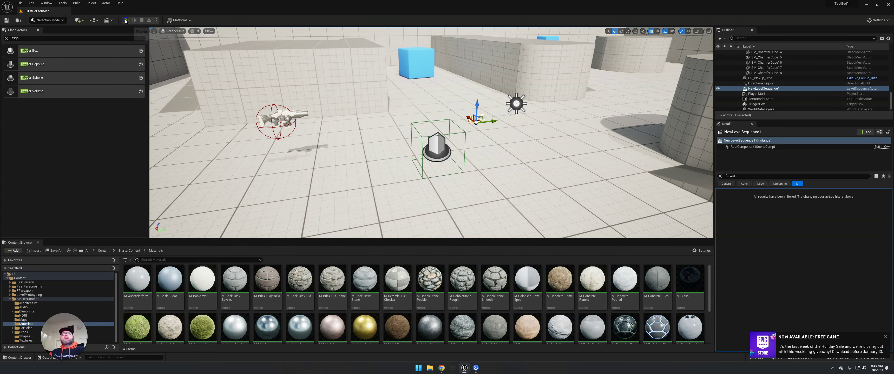
pyautogui.press('w')
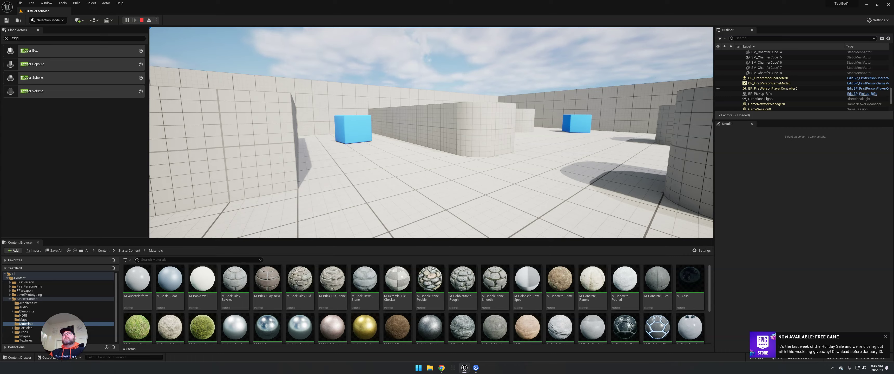
pyautogui.press('Escape')
pyautogui.moveTo(469, 134); pyautogui.dragTo(471, 136, button='right')
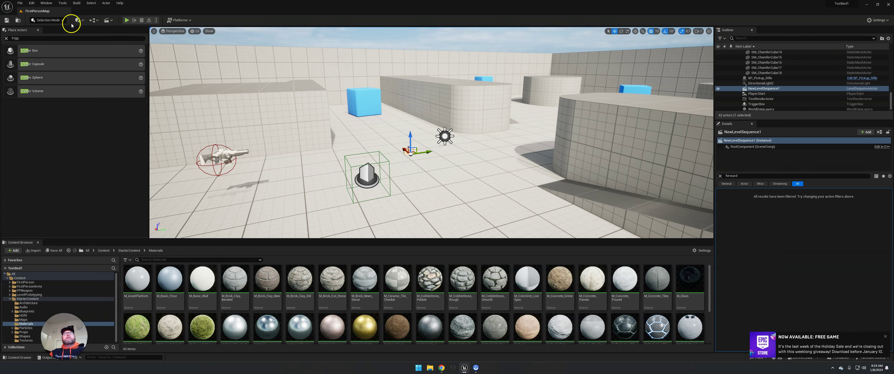
# Reopen the Level Blueprint and add a sequence player Pause node connected to the execution output of the Play node
pyautogui.click(94, 19)
pyautogui.click(116, 61)
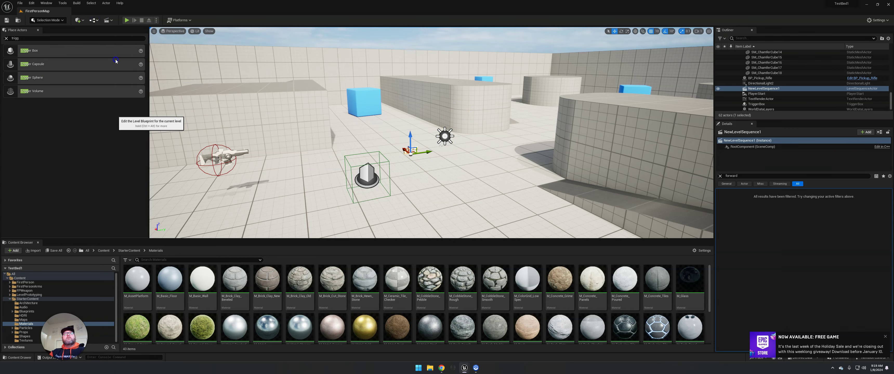
pyautogui.moveTo(288, 168); pyautogui.dragTo(349, 184, button='right')
pyautogui.moveTo(432, 150); pyautogui.dragTo(457, 147)
pyautogui.write('pause')
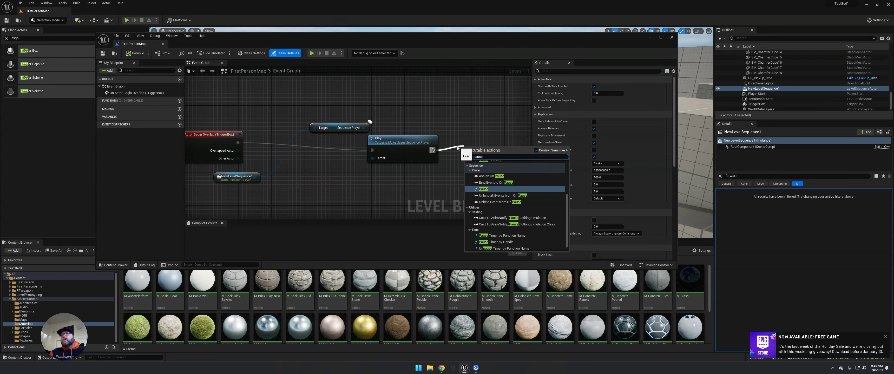
pyautogui.click(500, 189)
pyautogui.moveTo(495, 126); pyautogui.dragTo(430, 116, button='right')
pyautogui.moveTo(429, 136); pyautogui.dragTo(453, 128)
# Insert a Delay node with a duration of 1 second between the Play and Pause nodes, and space the nodes apart
pyautogui.moveTo(367, 138); pyautogui.dragTo(389, 119)
pyautogui.write('delay')
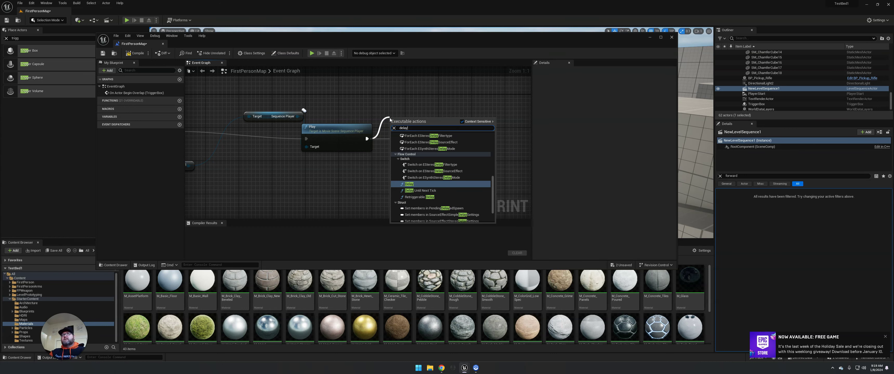
pyautogui.click(409, 184)
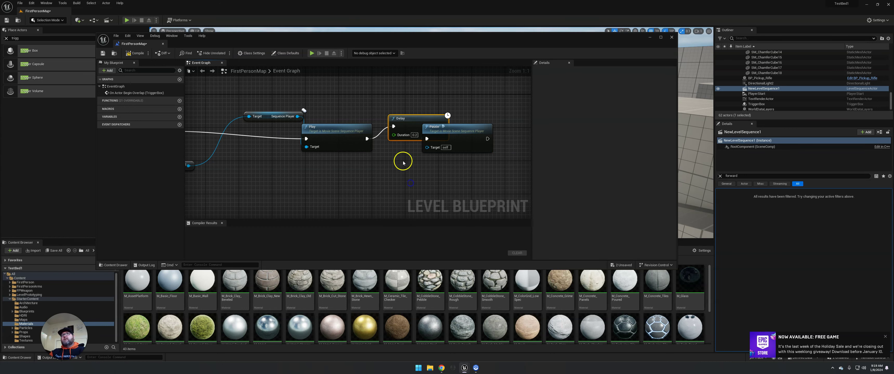
pyautogui.moveTo(441, 128); pyautogui.dragTo(423, 99)
pyautogui.click(403, 109)
pyautogui.write('1')
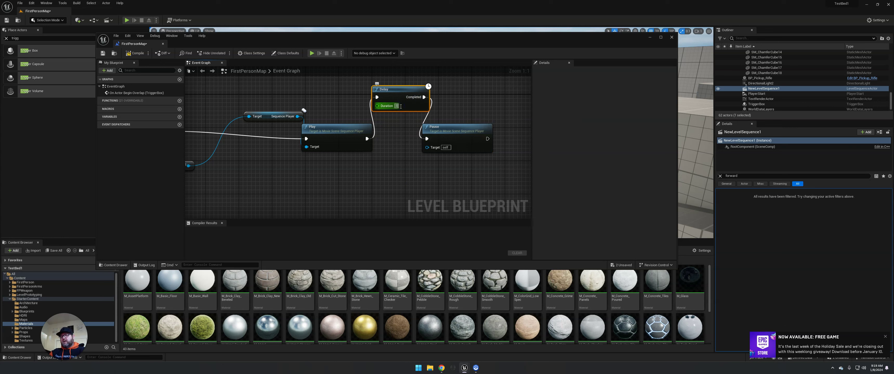
pyautogui.moveTo(444, 126); pyautogui.dragTo(474, 120)
pyautogui.moveTo(402, 90); pyautogui.dragTo(417, 102)
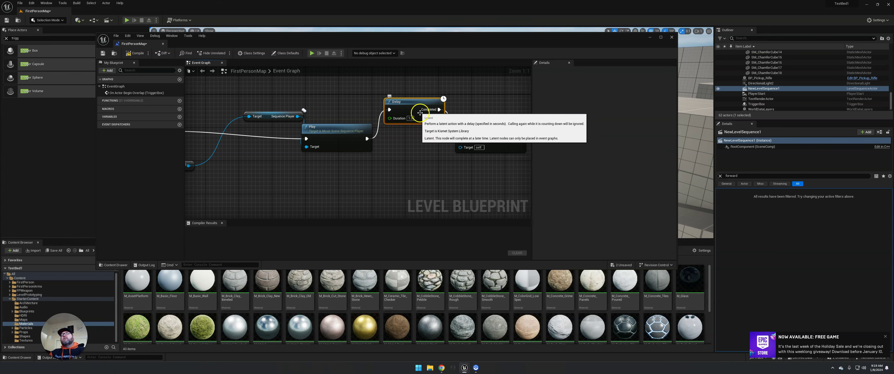
pyautogui.click(410, 150)
# Connect the NewLevelSequence1 reference to the Pause node's Target through its Sequence Player, and compile the Level Blueprint
pyautogui.moveTo(303, 190); pyautogui.dragTo(386, 154, button='right')
pyautogui.click(135, 53)
pyautogui.moveTo(243, 162); pyautogui.dragTo(274, 151, button='right')
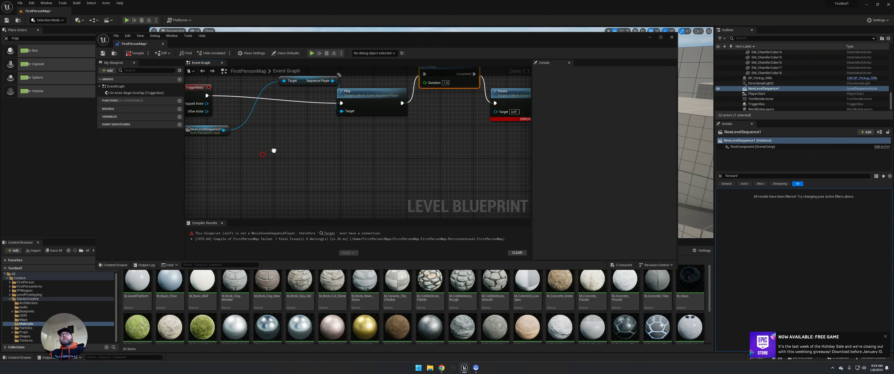
pyautogui.moveTo(223, 130); pyautogui.dragTo(342, 111)
pyautogui.moveTo(375, 156); pyautogui.dragTo(453, 206, button='right')
pyautogui.click(136, 53)
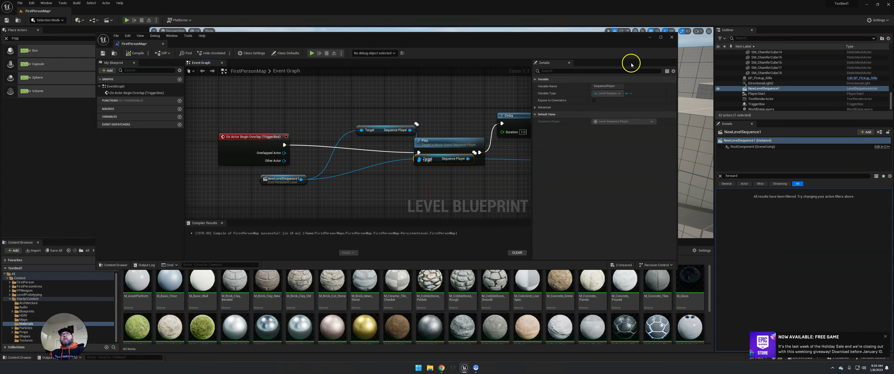
# Close the Level Blueprint and play-test the delayed pause by moving the player into the trigger box
pyautogui.click(672, 37)
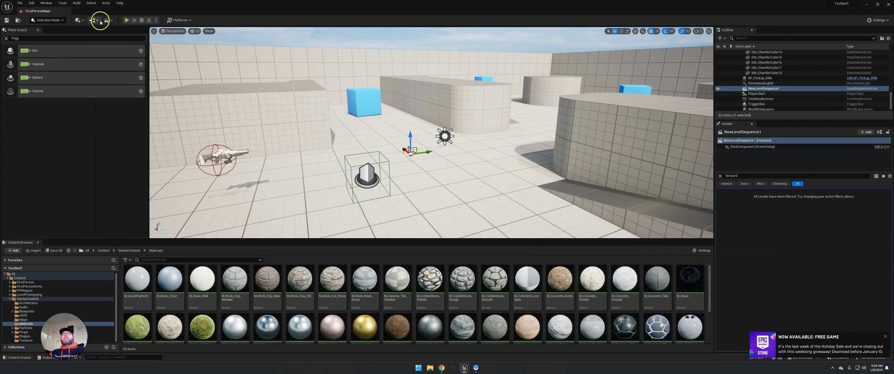
pyautogui.click(128, 21)
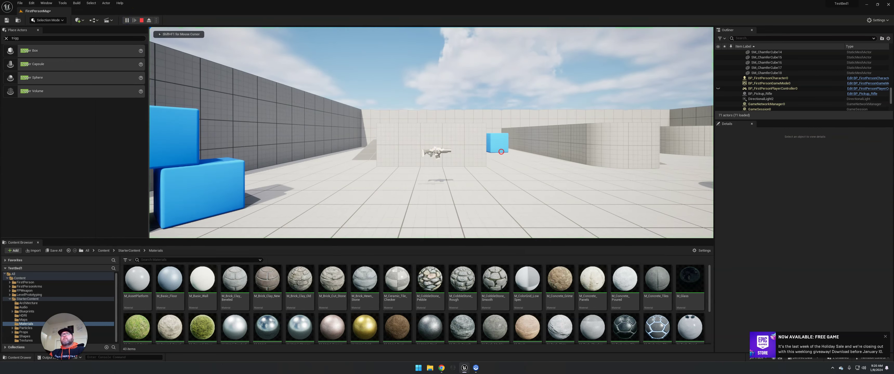
pyautogui.press('w')
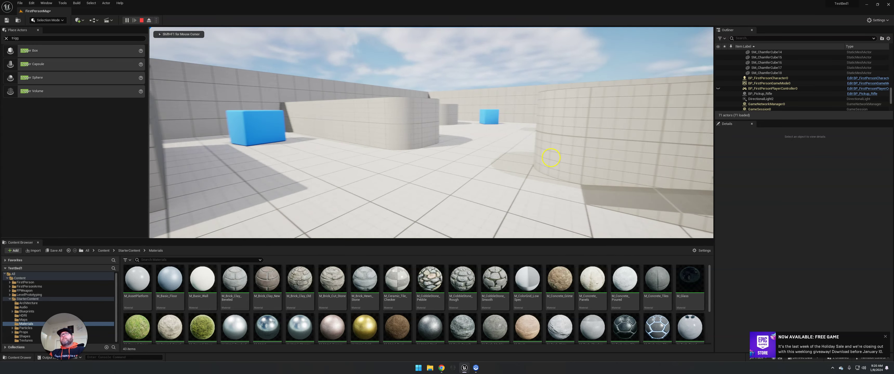
pyautogui.press('a')
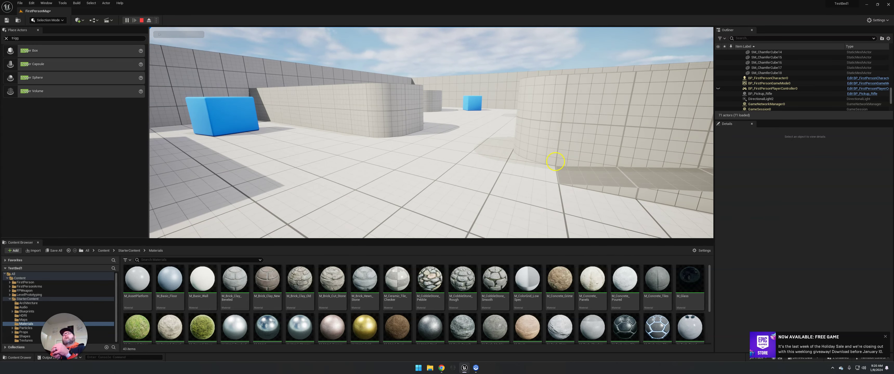